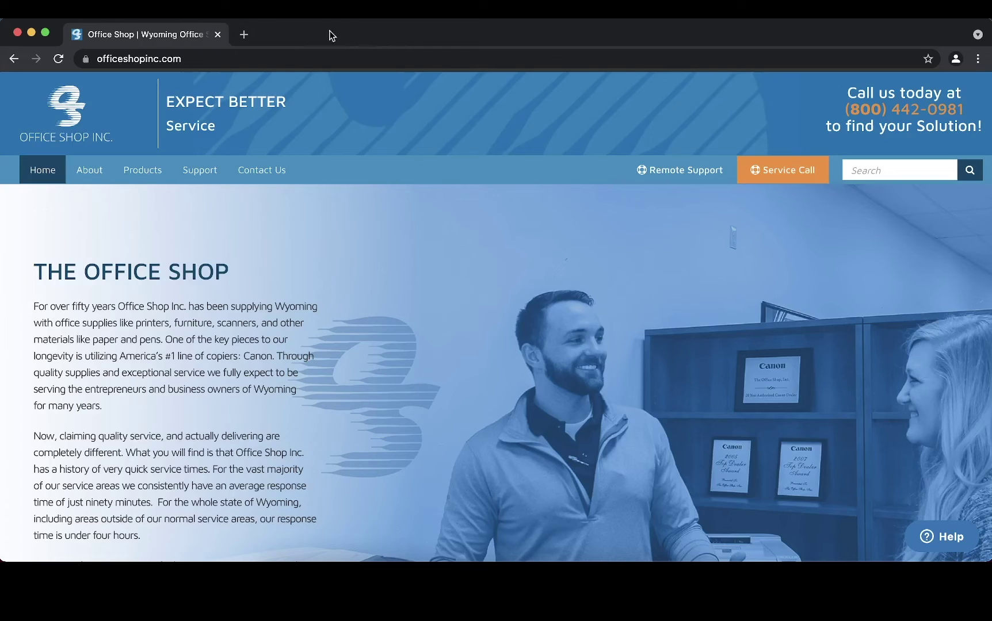
Load localhost:631 in a new Chrome tab to reach the CUPS web interface.
left_click(245, 37)
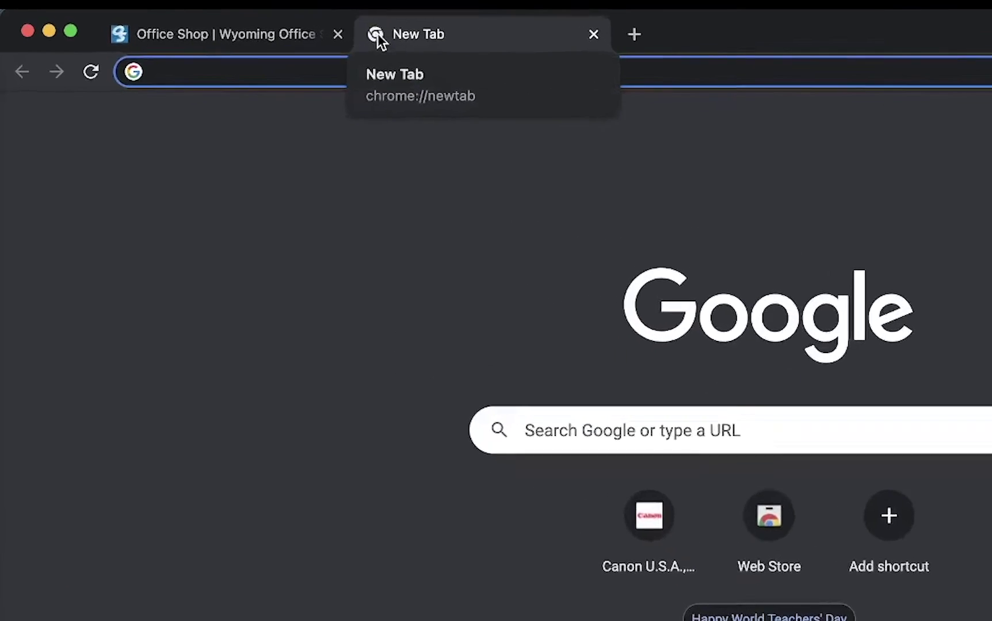
type("local")
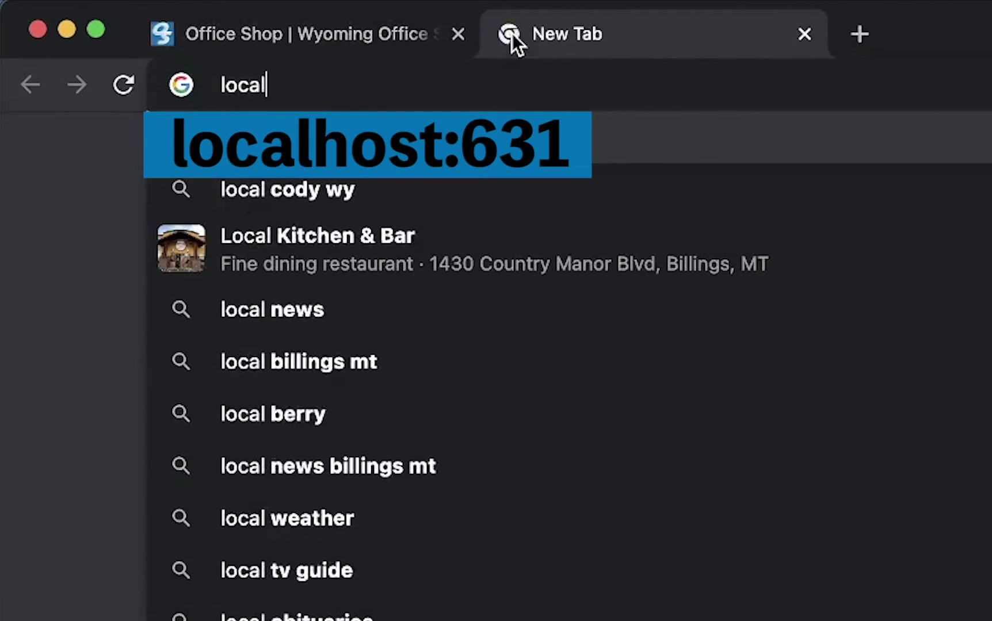
type("host:")
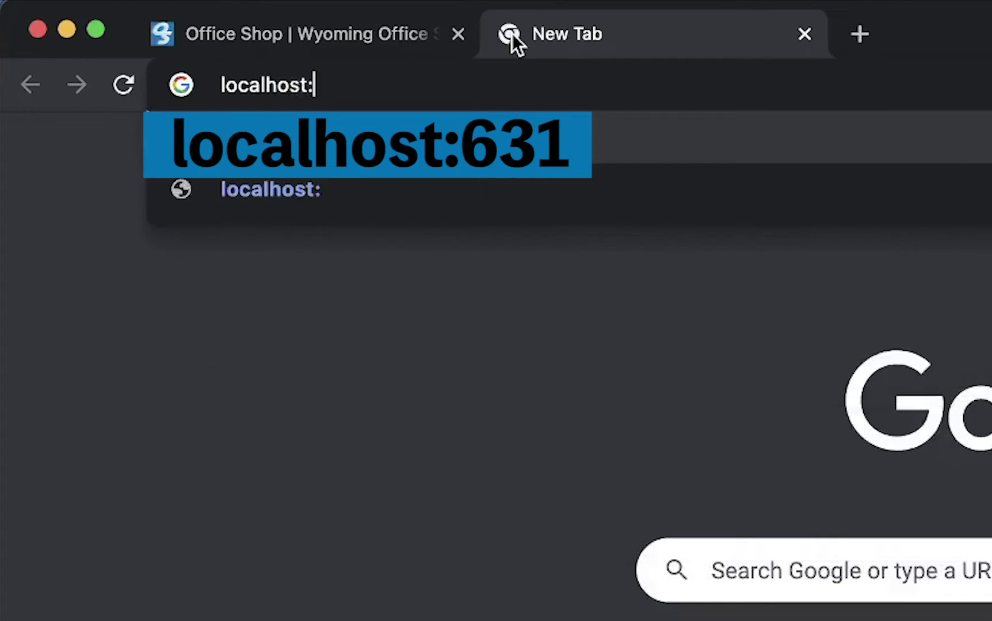
type("631")
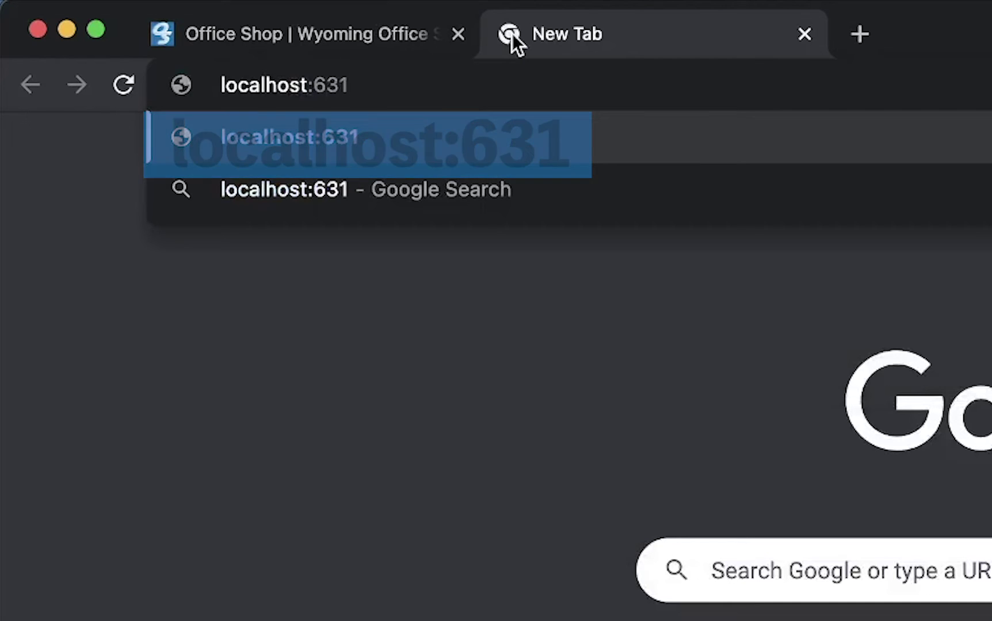
key("Return")
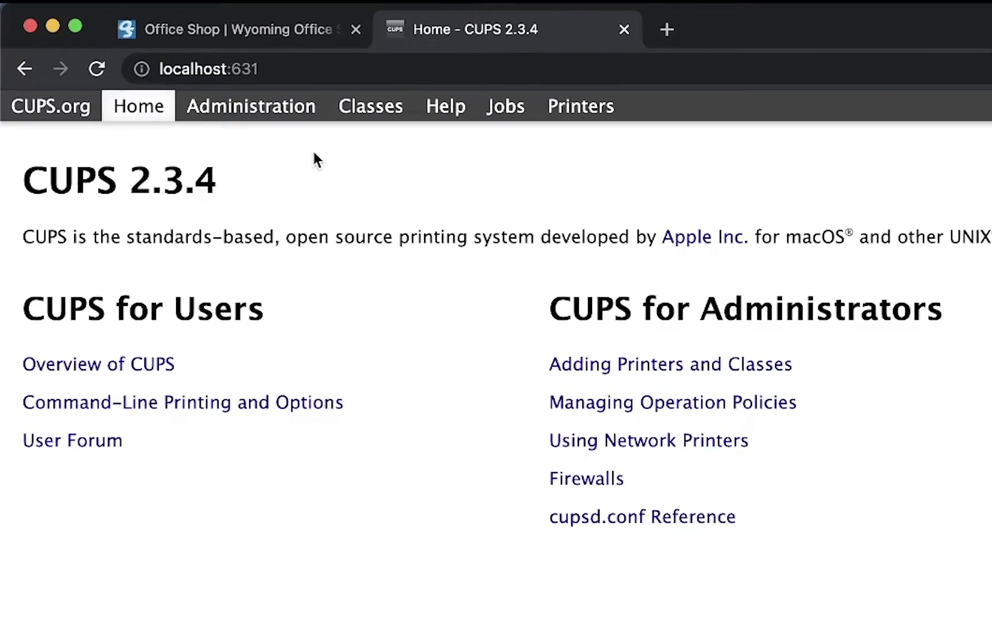
left_click(298, 127)
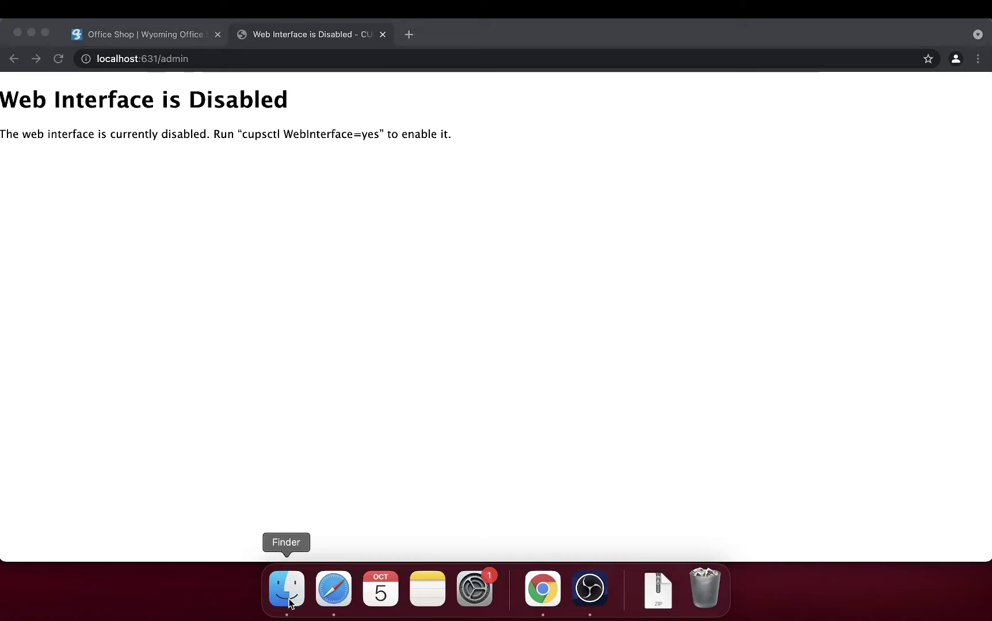
Launch Terminal from the Applications > Utilities folder in Finder.
left_click(289, 602)
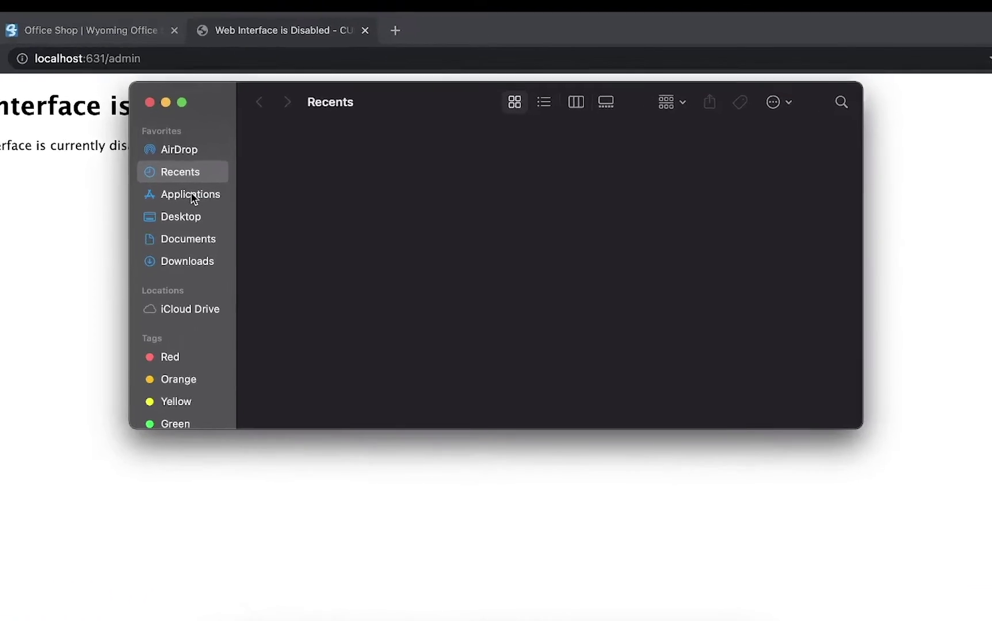
left_click(193, 198)
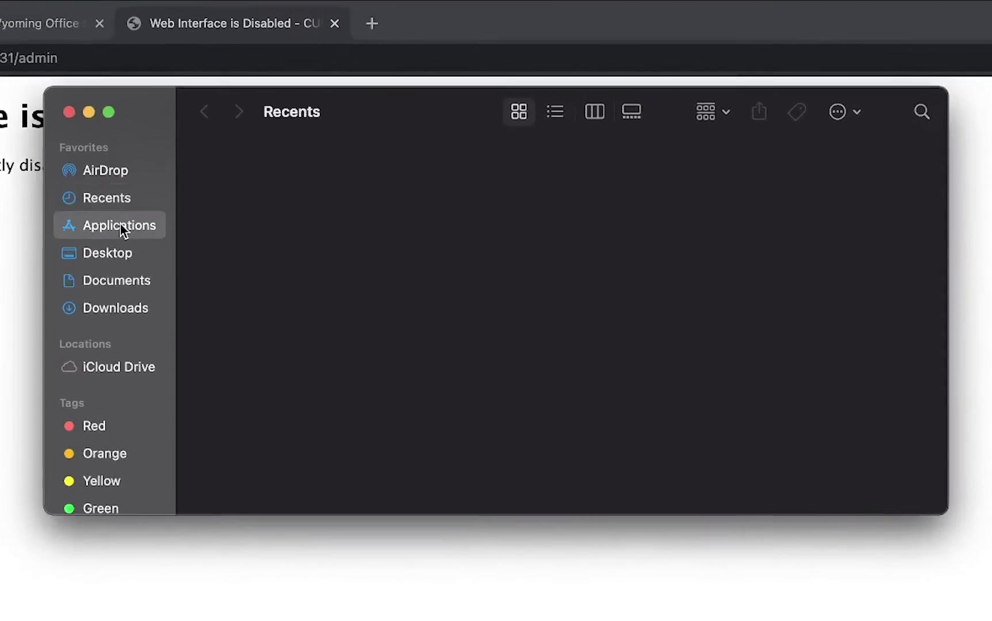
scroll(356, 237, "down", 5)
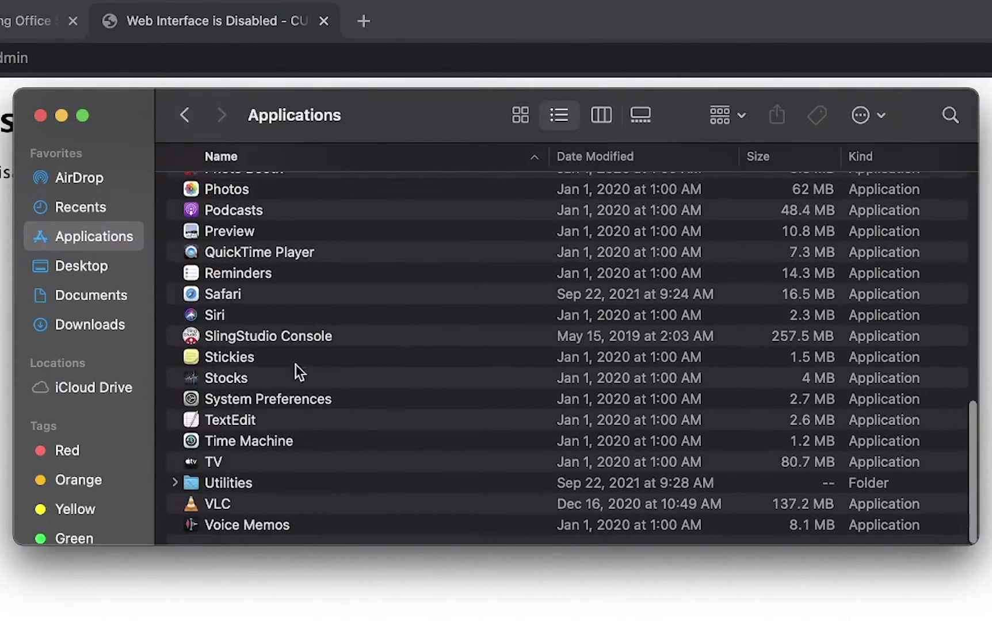
left_click(256, 485)
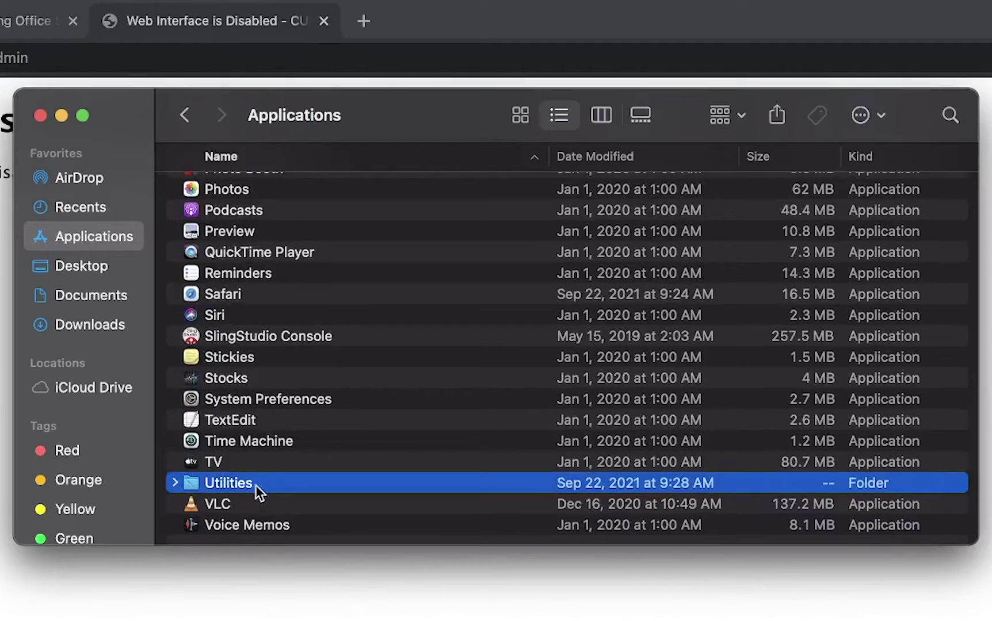
left_click(175, 483)
scroll(173, 481, "down", 10)
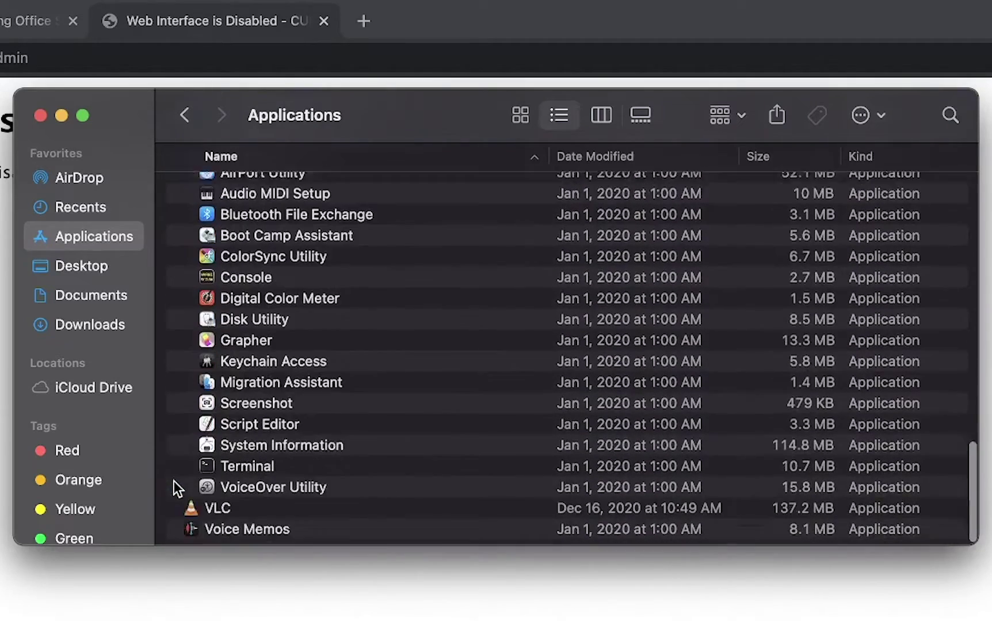
double_click(173, 466)
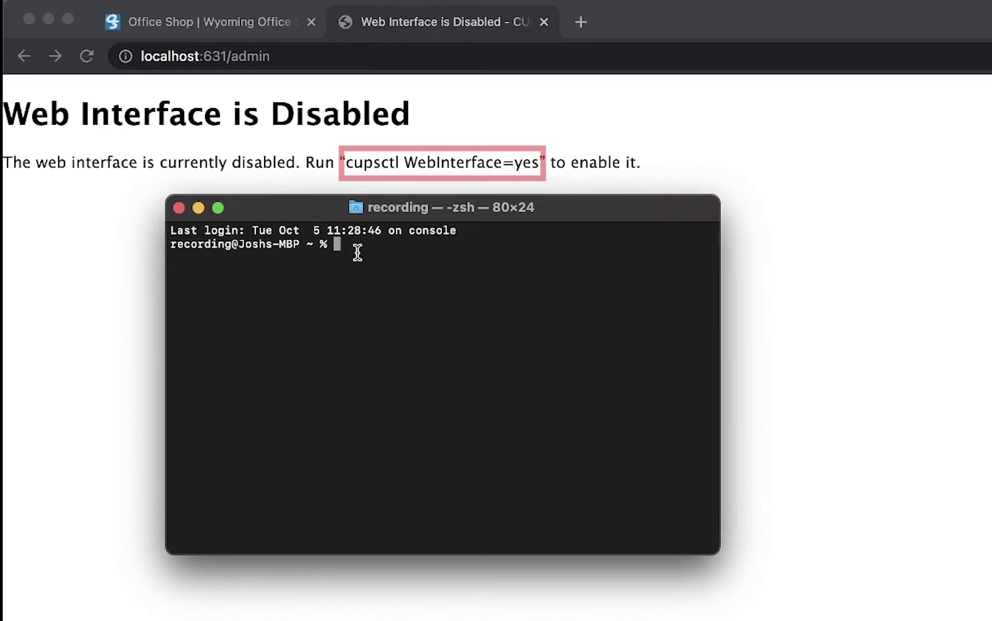
Run 'cupsctl WebInterface=yes' in Terminal, then close the Terminal window.
type("cup")
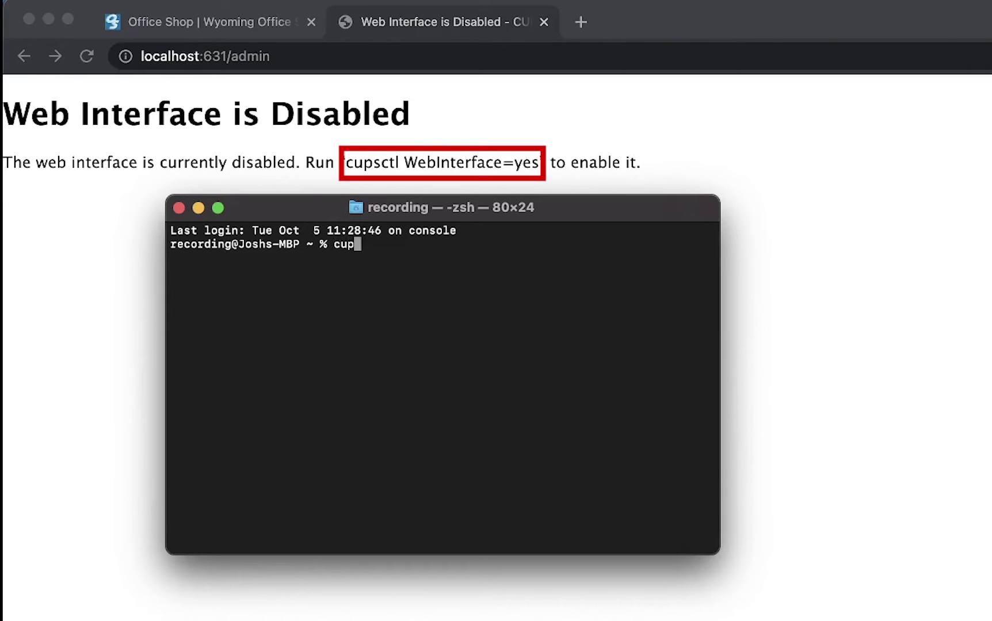
type("sctl WebInte")
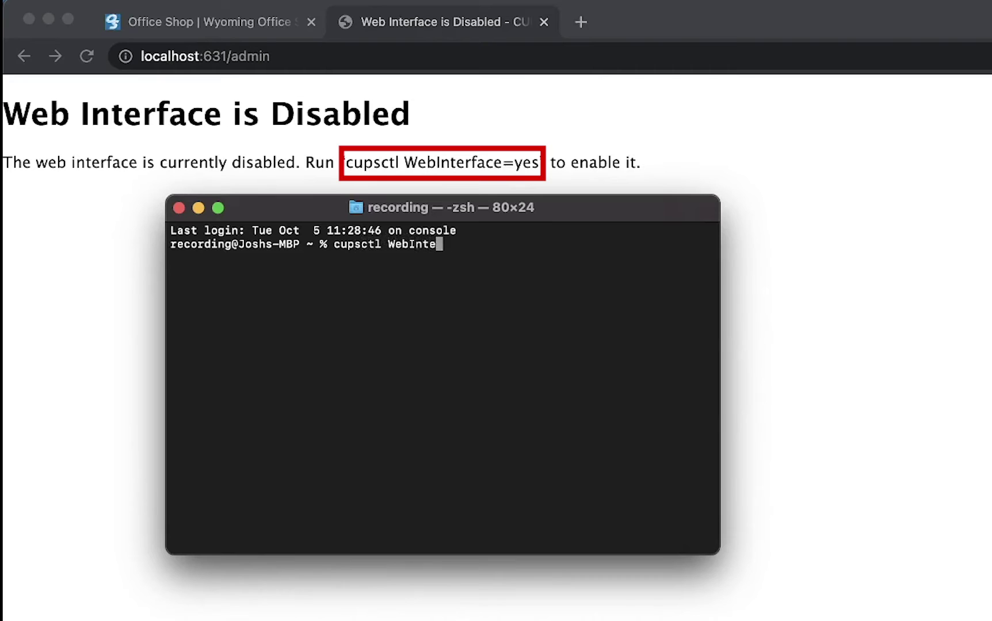
type("rface=yes")
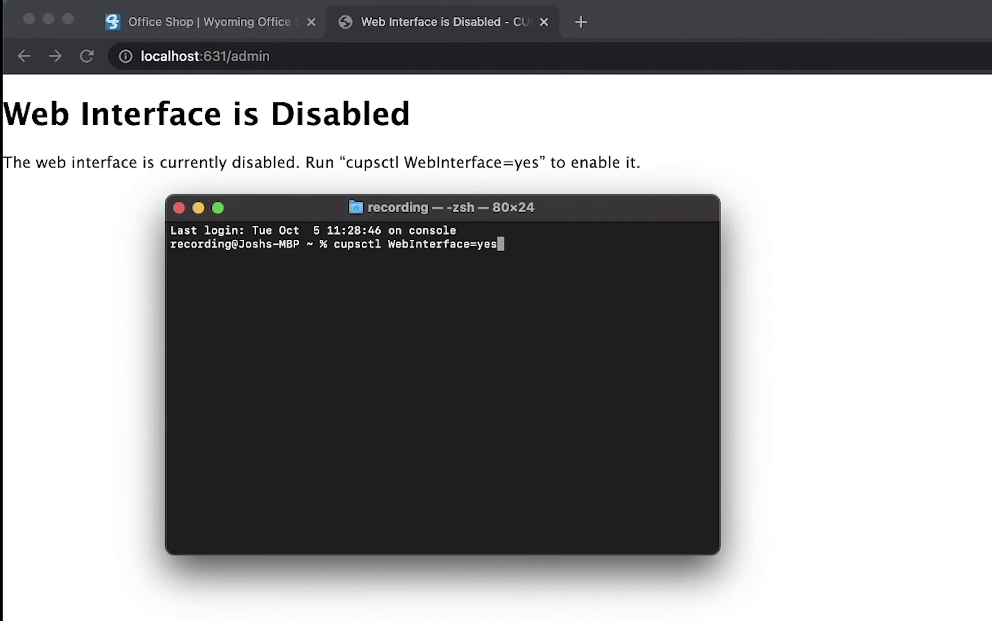
key("Return")
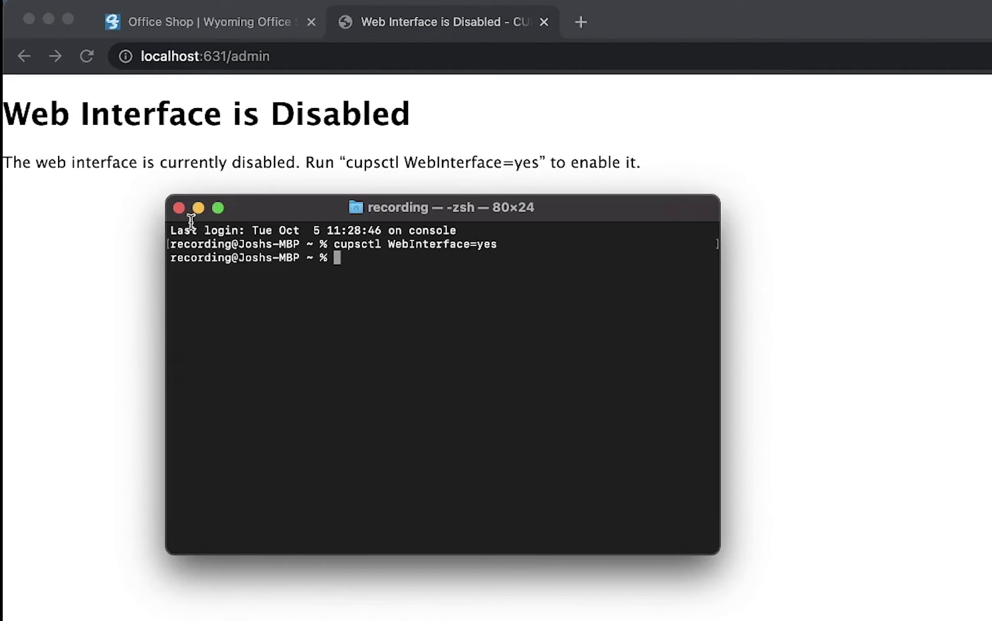
left_click(178, 208)
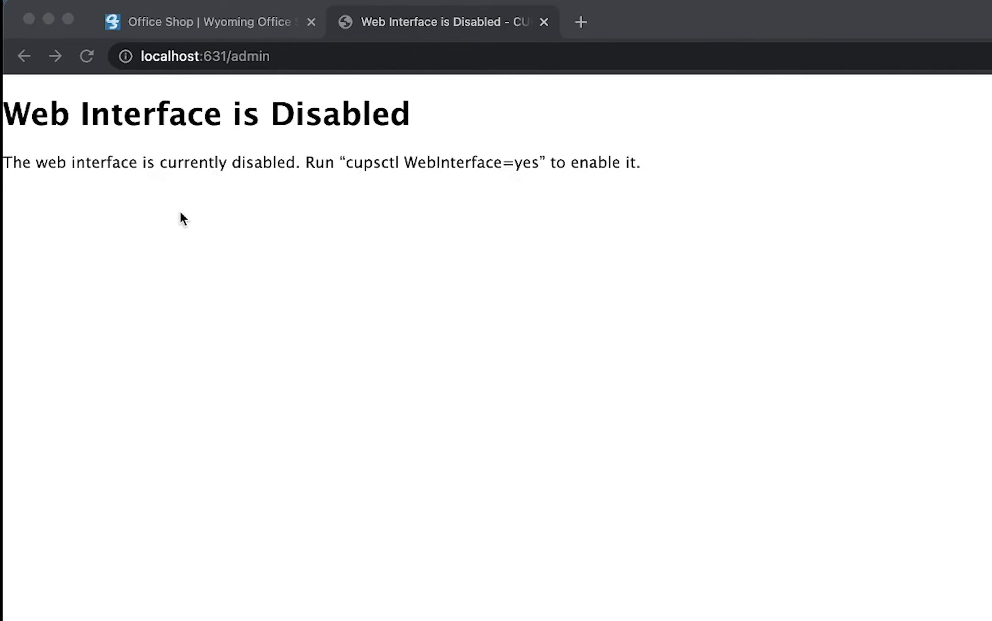
Reload the CUPS page and go to its Administration page.
left_click(87, 56)
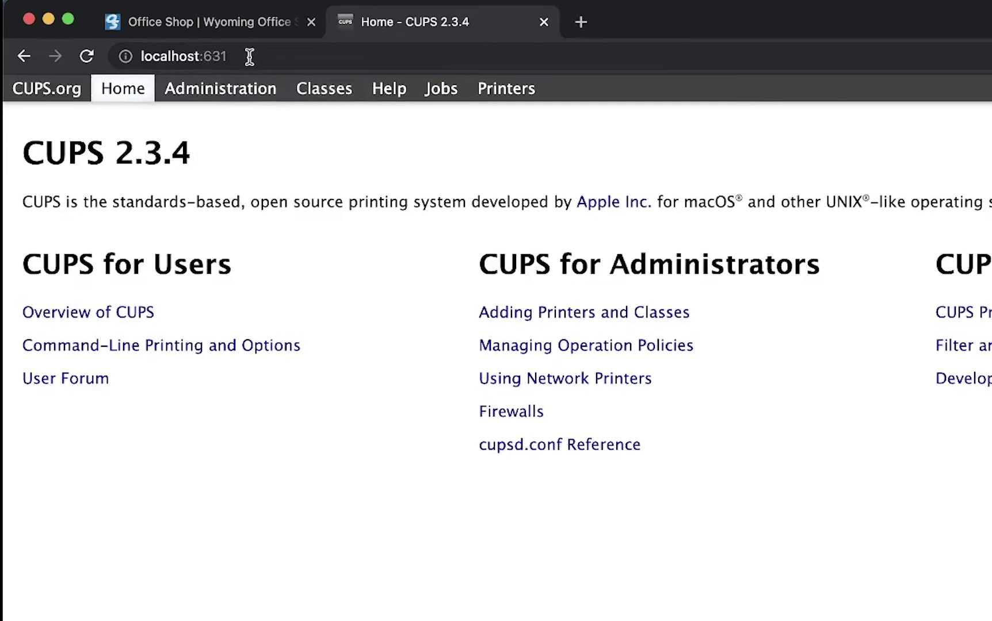
left_click(239, 92)
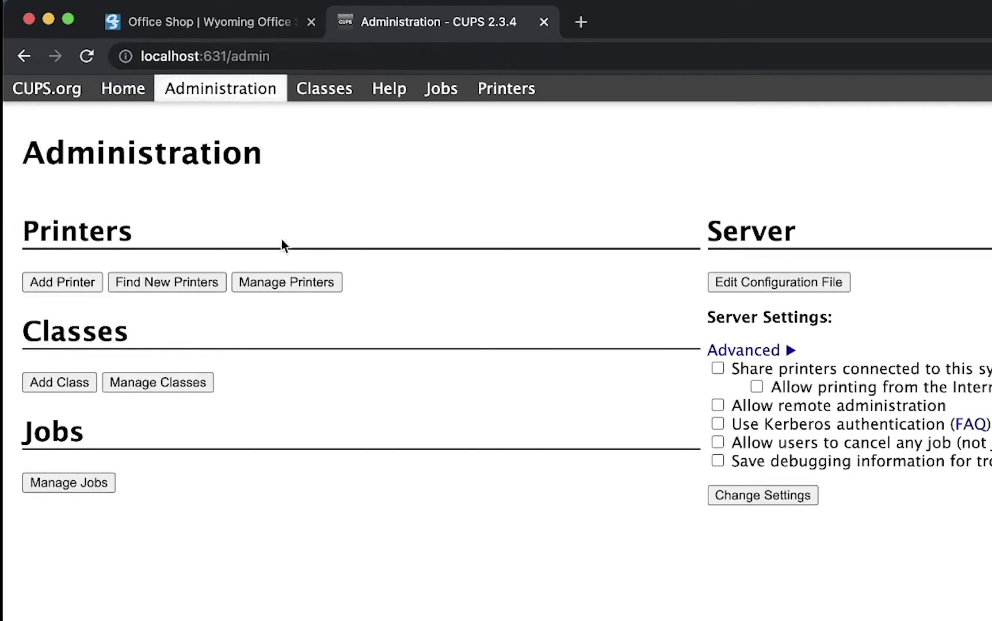
Go from the Printers list to Canon_Copier's Set Default Options page.
left_click(337, 282)
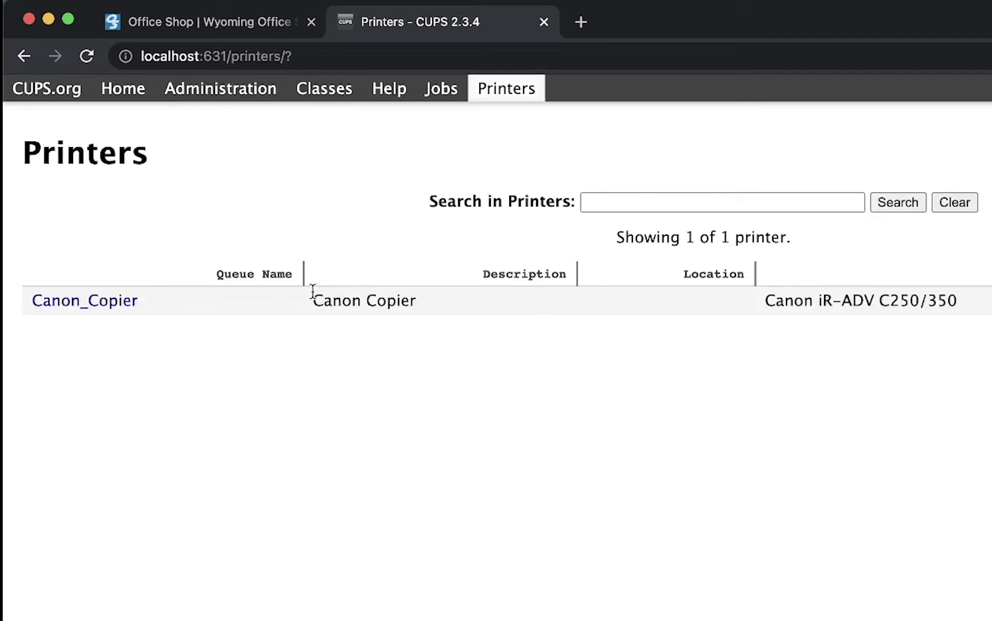
left_click(119, 305)
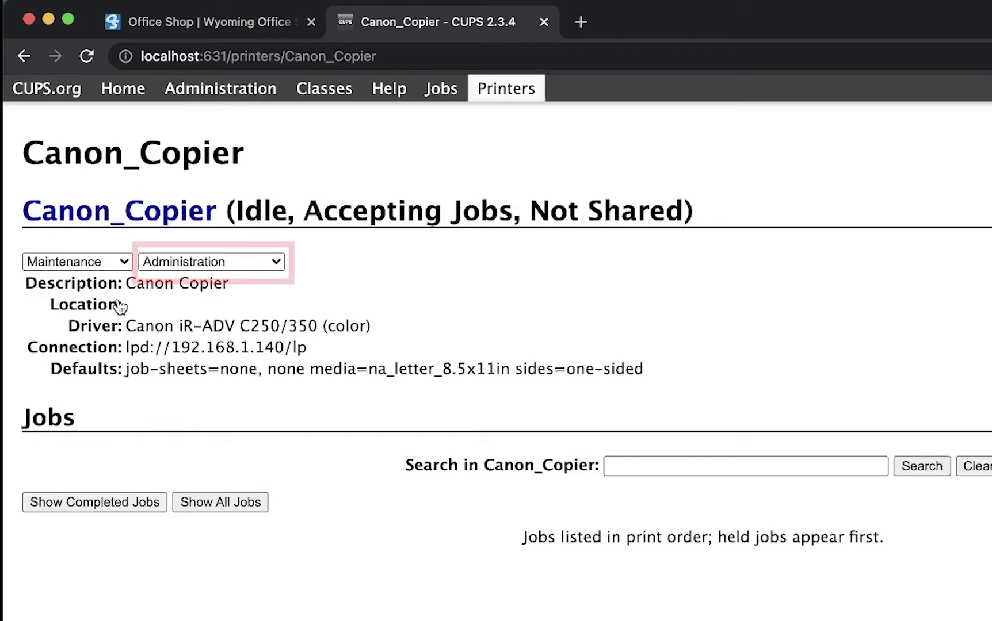
left_click(280, 265)
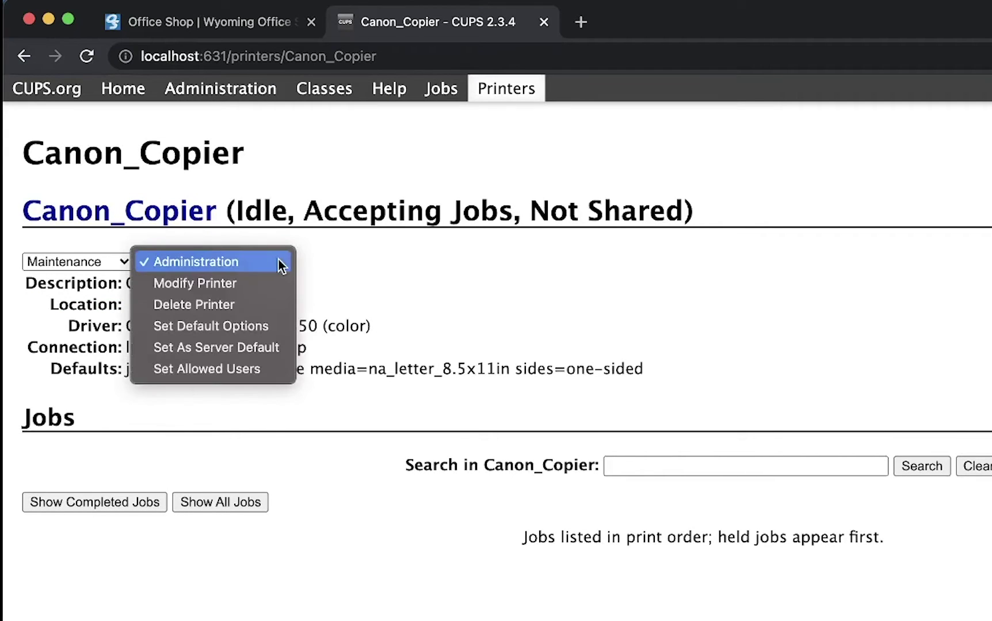
left_click(276, 326)
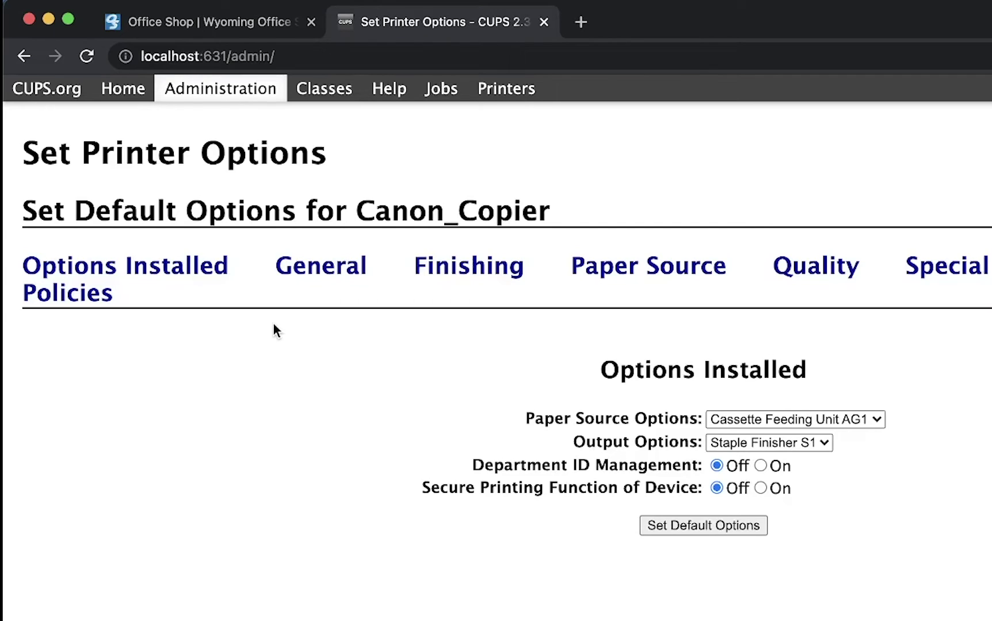
Set Print Style to 1-sided Printing and Color Mode to Black and White, then submit.
left_click(516, 277)
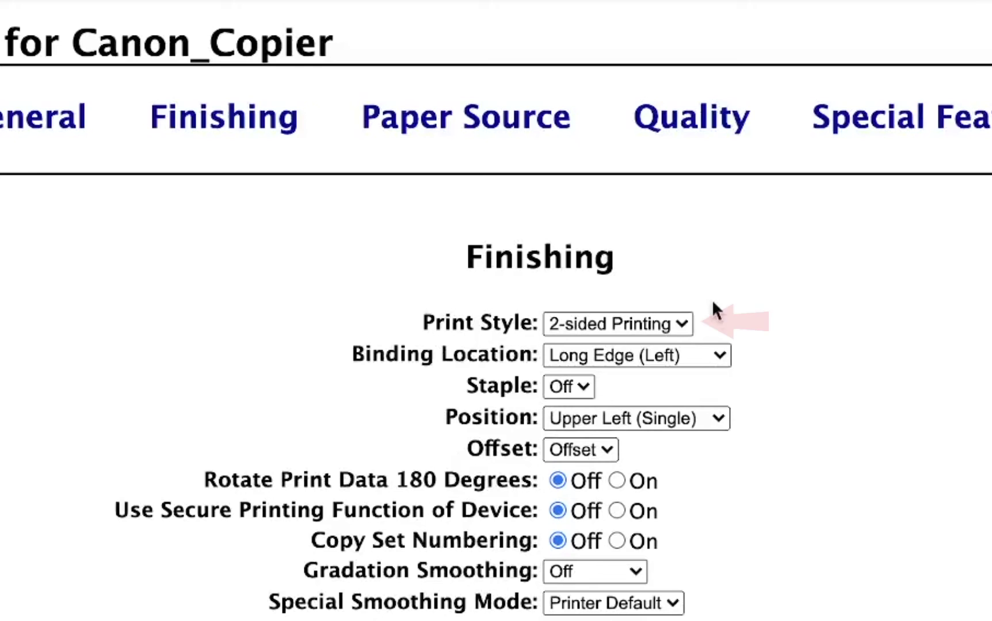
left_click(683, 321)
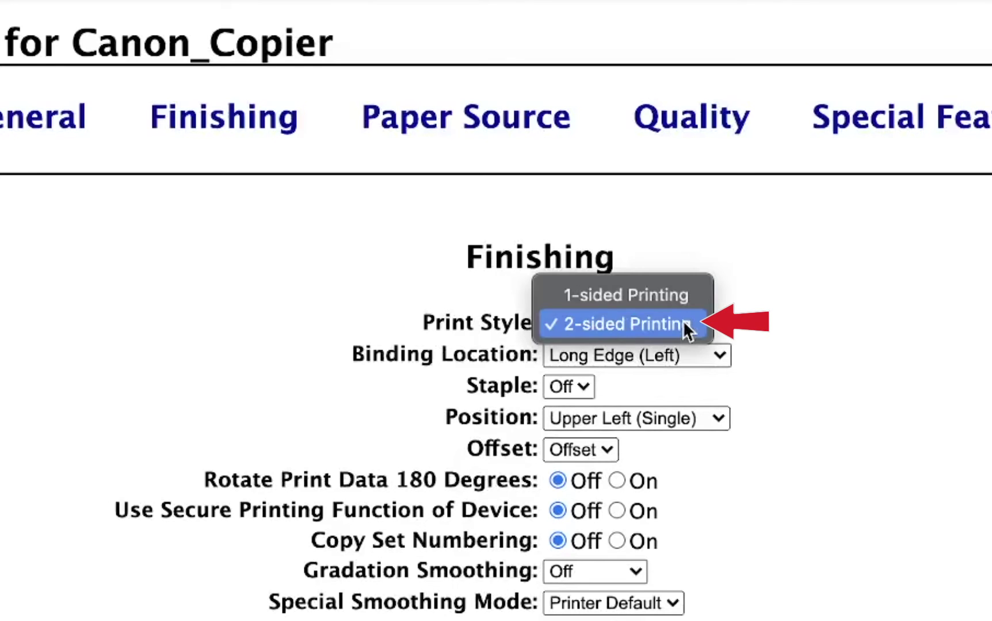
left_click(685, 297)
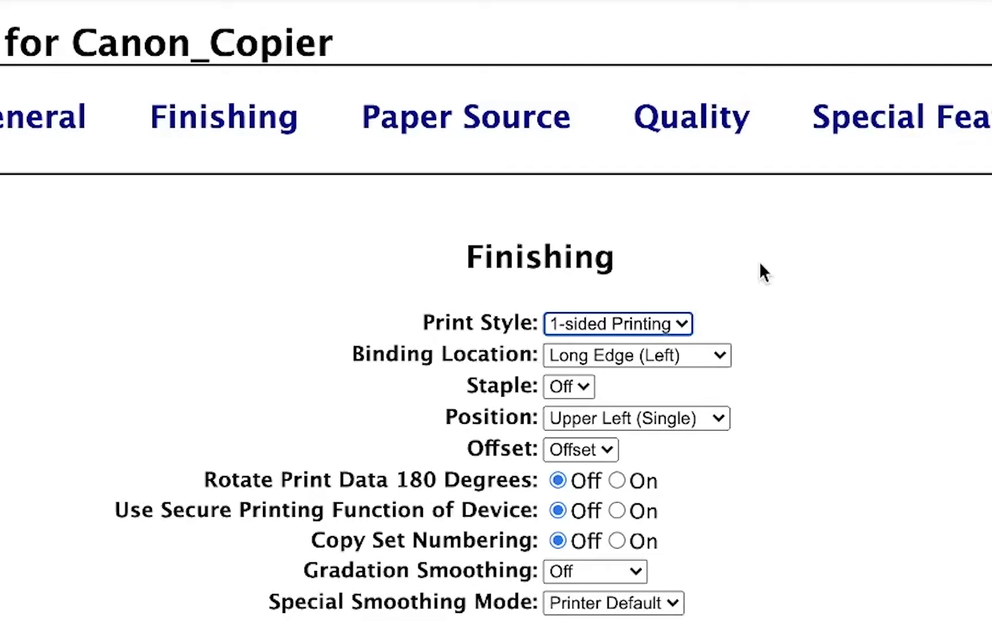
left_click(738, 123)
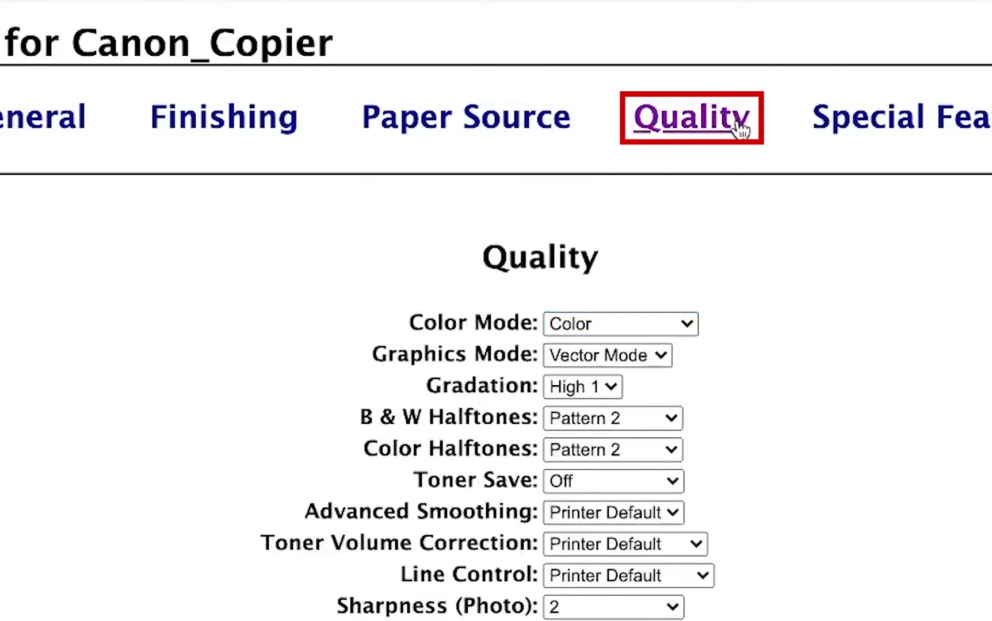
left_click(688, 322)
left_click(693, 300)
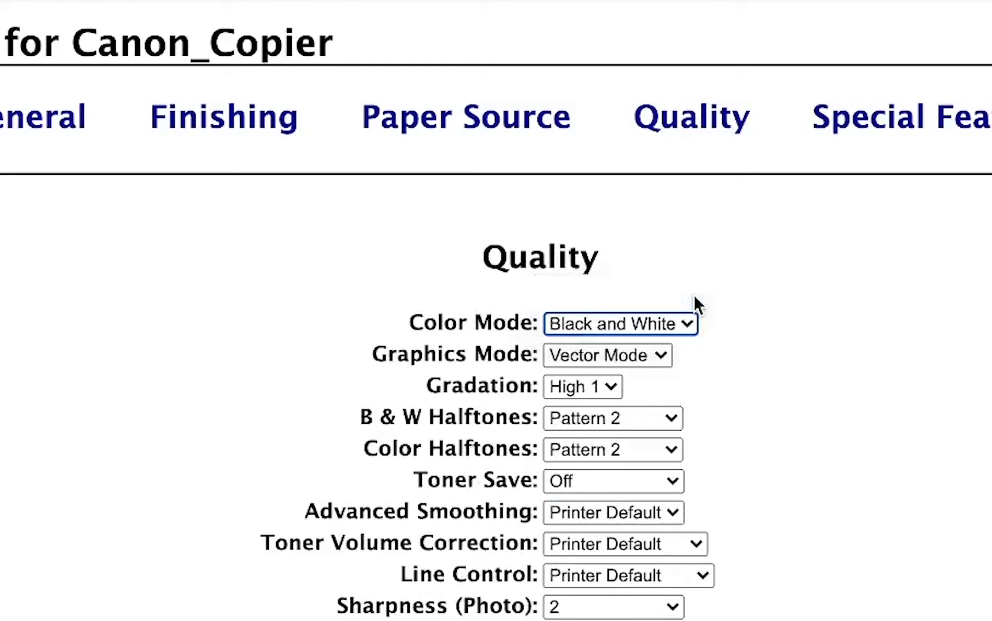
scroll(746, 411, "down", 10)
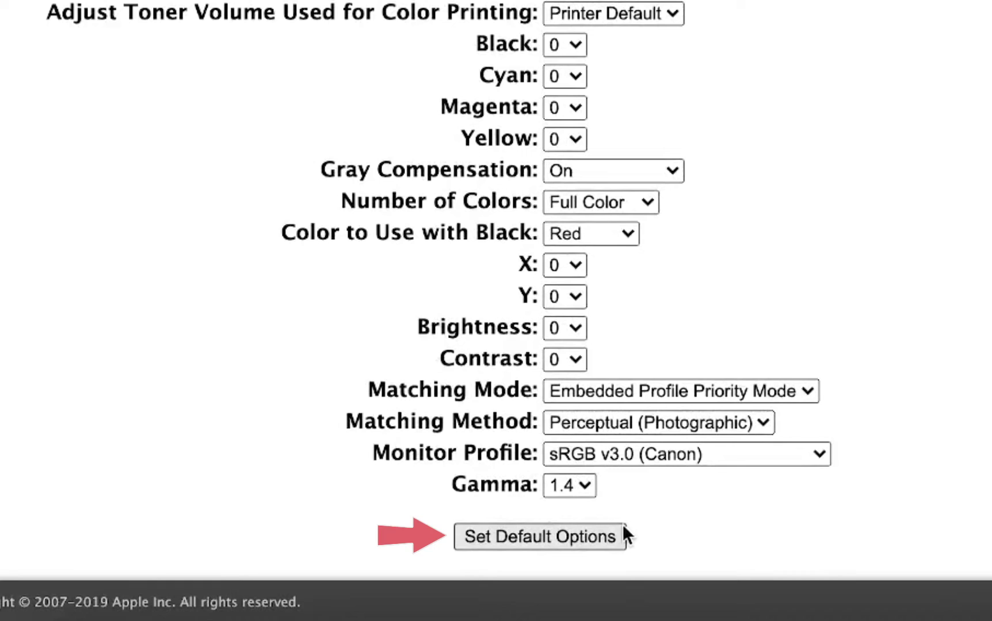
left_click(617, 533)
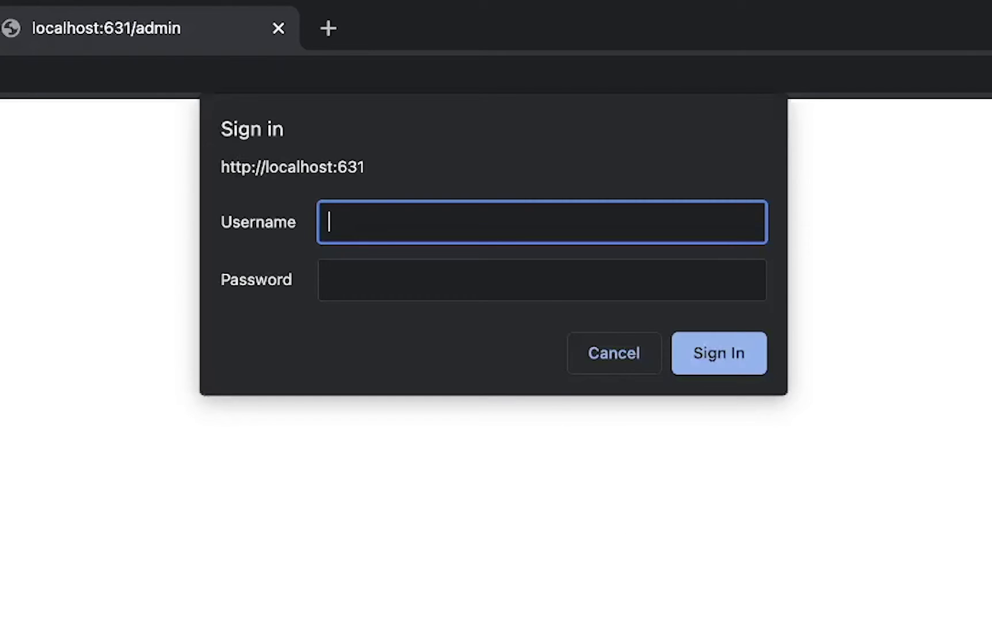
Sign in with the admin username and password to save Canon_Copier's defaults.
type("Office Shop")
key("Tab")
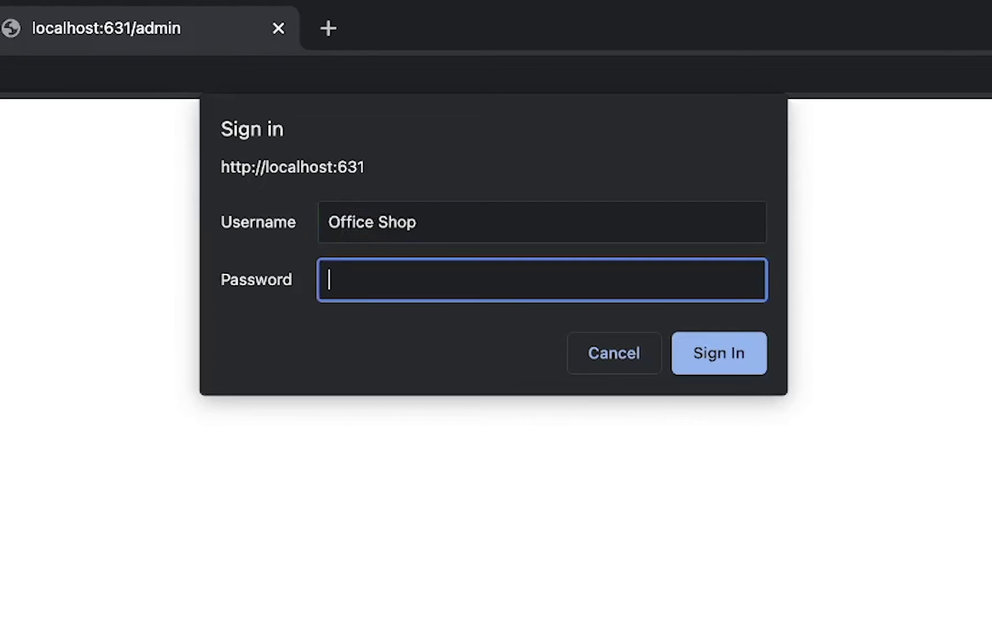
type("•••••••")
left_click(719, 353)
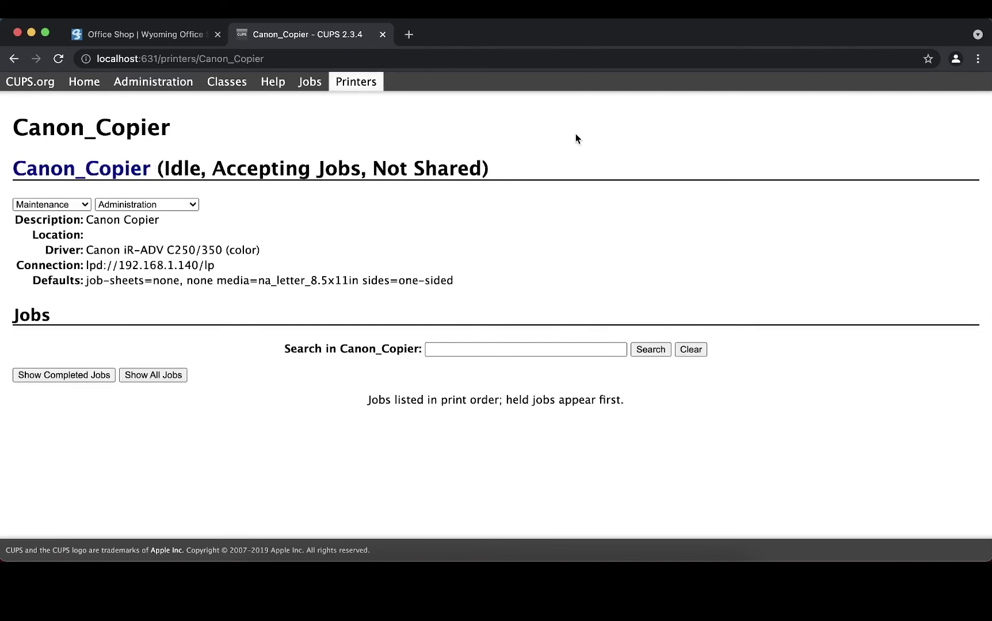
In the print dialog, check the Finishing and Quality panels show 1-sided and Black and White.
key("alt+super+p")
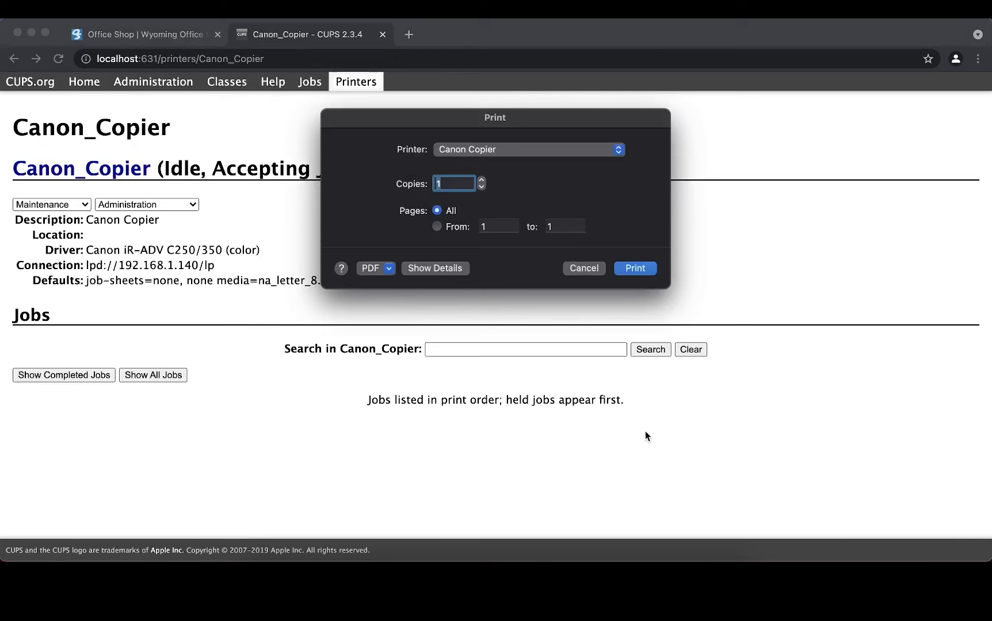
left_click(453, 268)
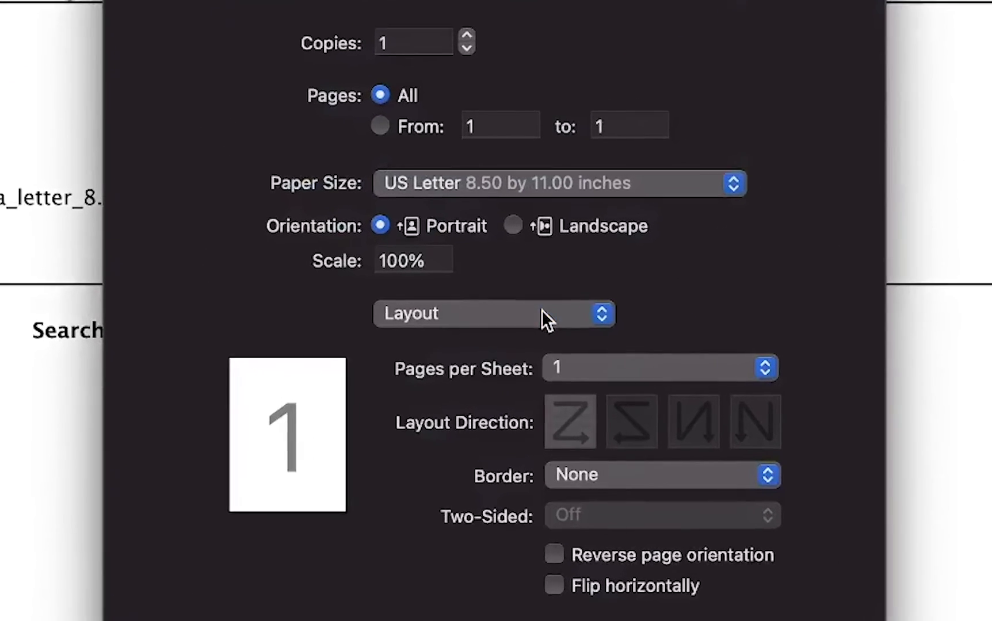
left_click(546, 330)
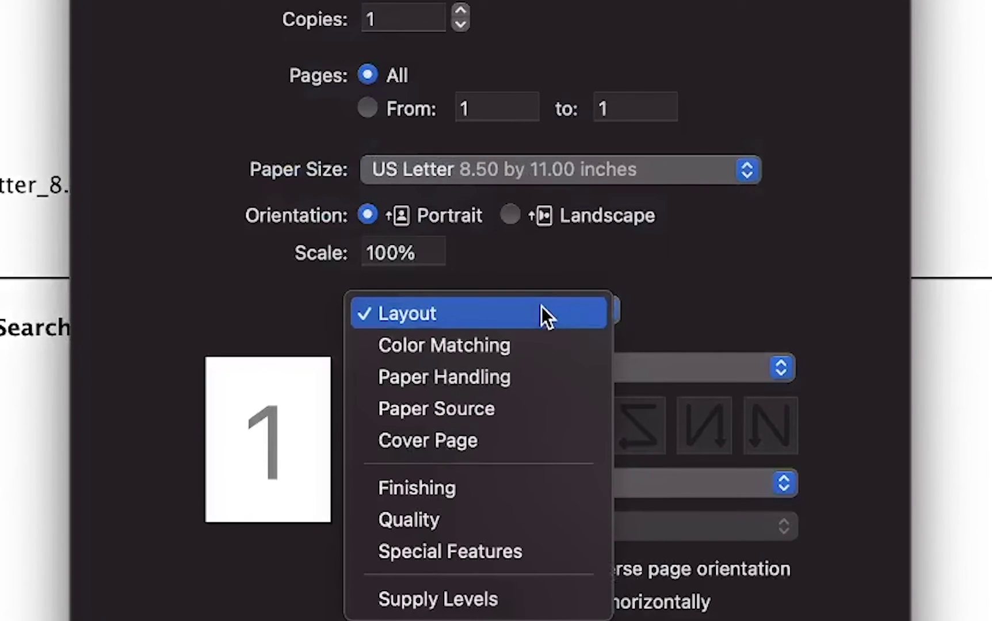
left_click(518, 486)
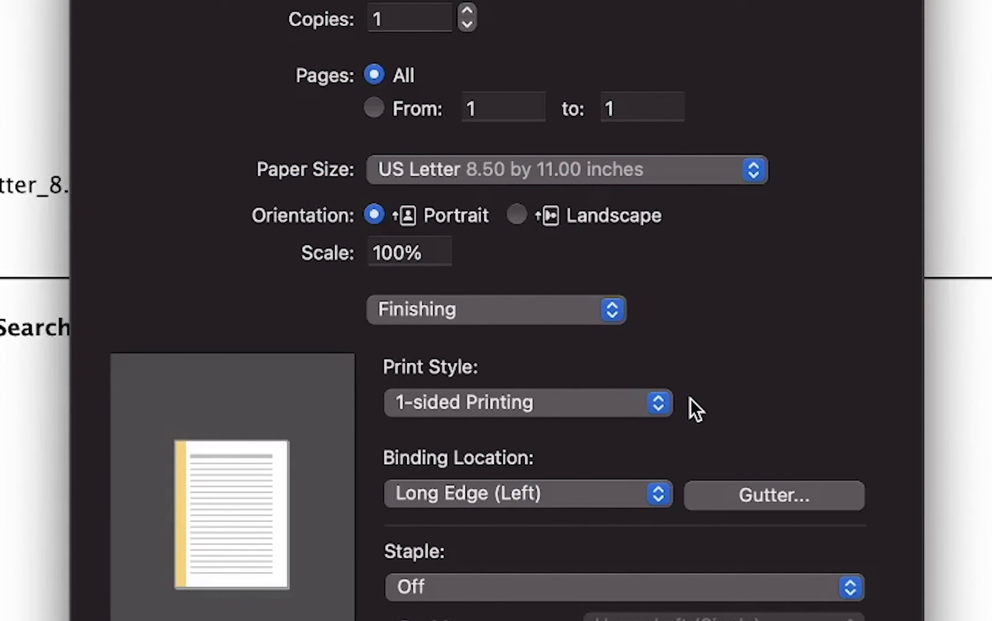
left_click(563, 316)
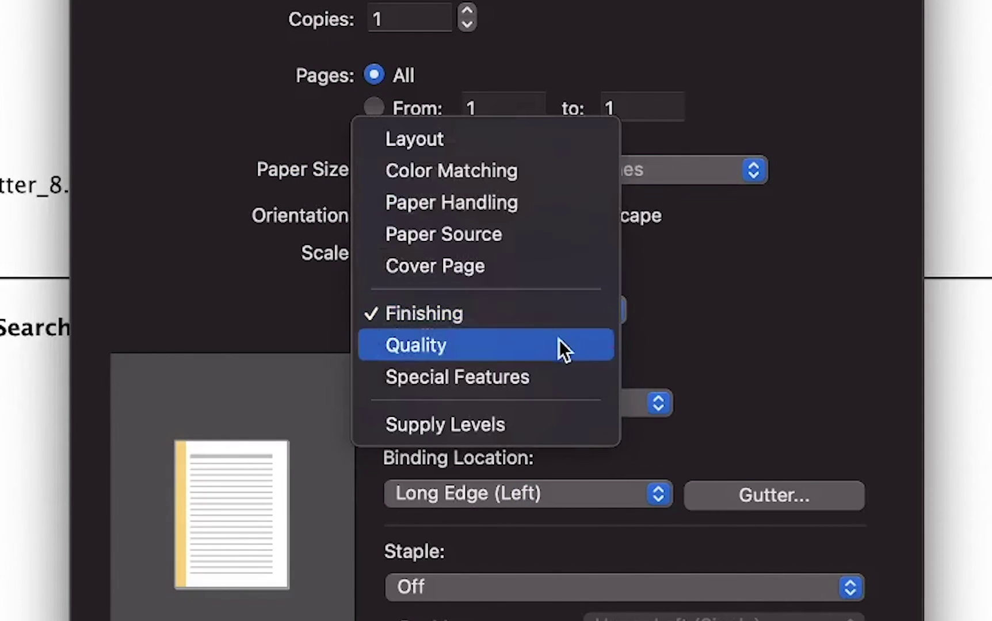
left_click(558, 342)
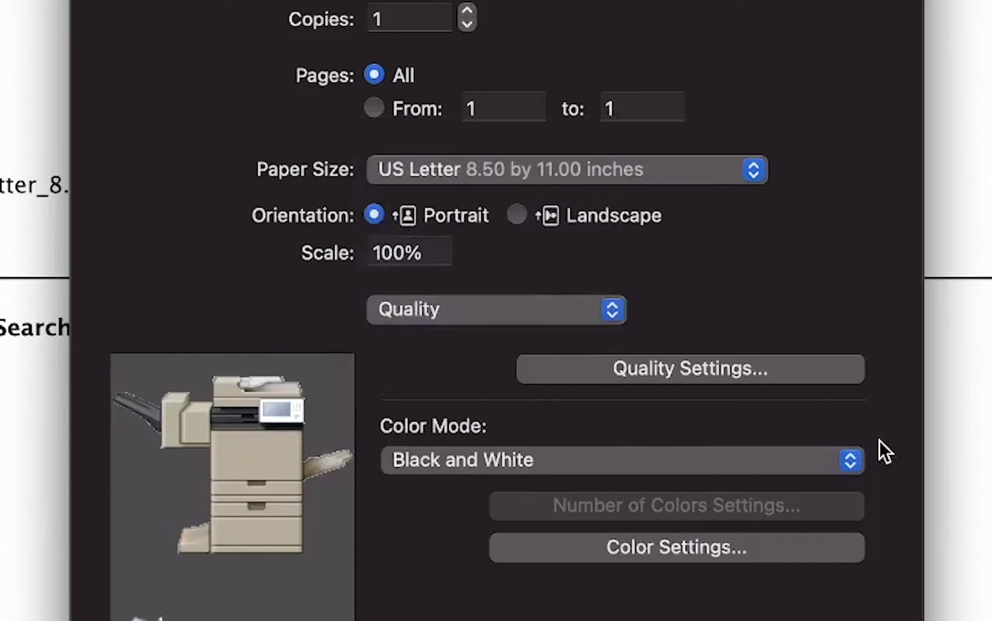